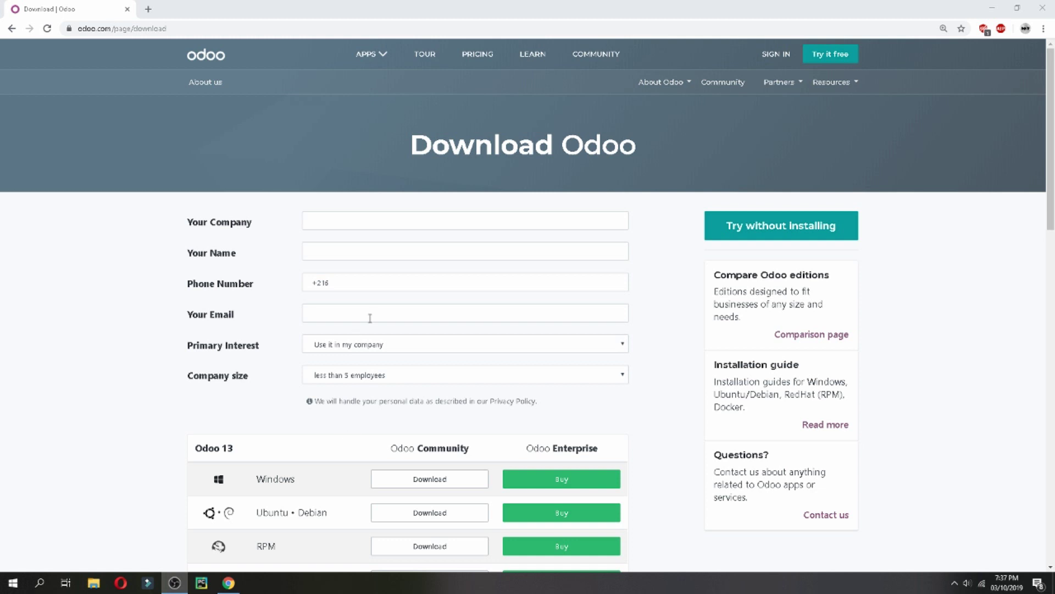
- Fill in the company, name and email fields on the Odoo download form
{"action": "left_click", "coordinate": [127, 32]}
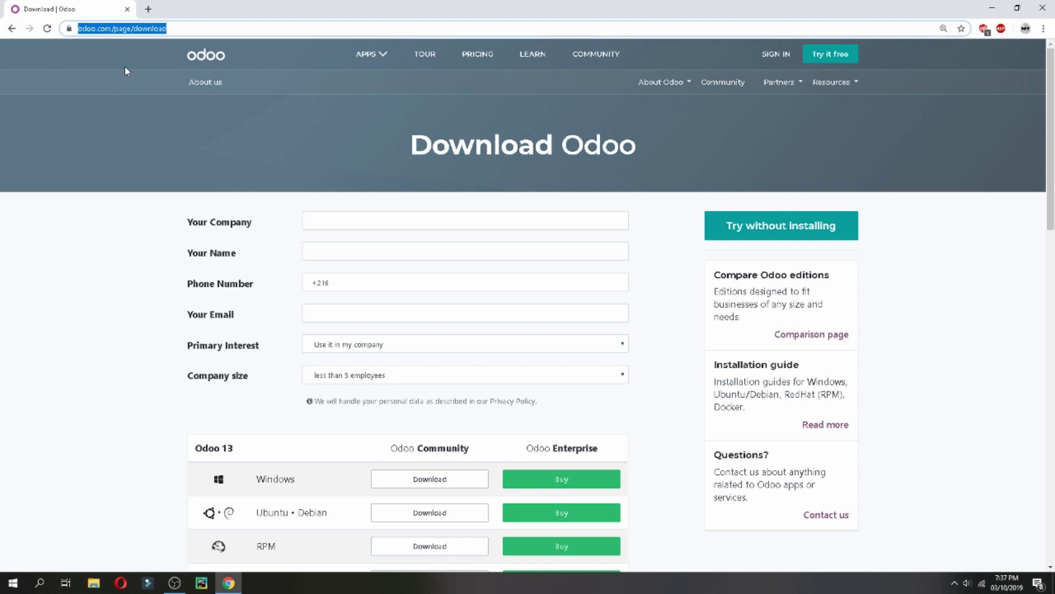
{"action": "scroll", "coordinate": [264, 190], "scroll_direction": "down", "scroll_amount": 2}
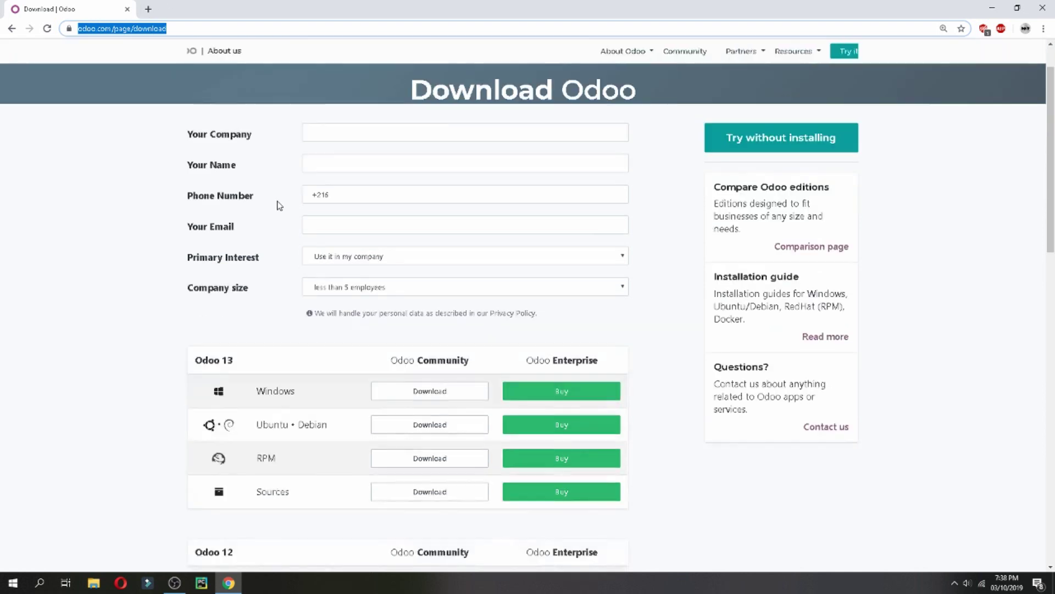
{"action": "scroll", "coordinate": [268, 263], "scroll_direction": "down", "scroll_amount": 1}
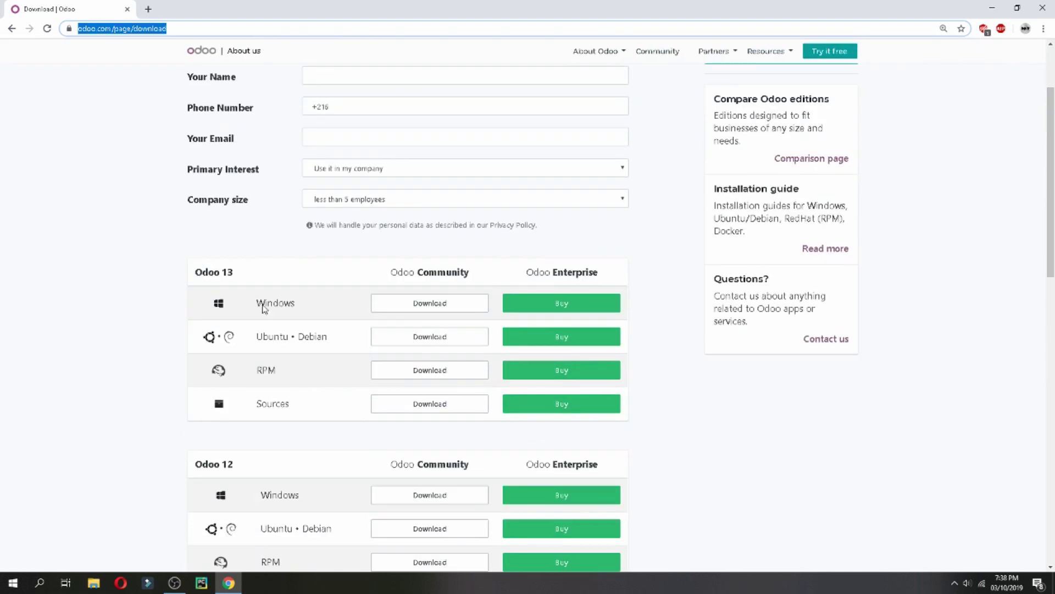
{"action": "left_click", "coordinate": [199, 269]}
{"action": "scroll", "coordinate": [273, 268], "scroll_direction": "up", "scroll_amount": 1}
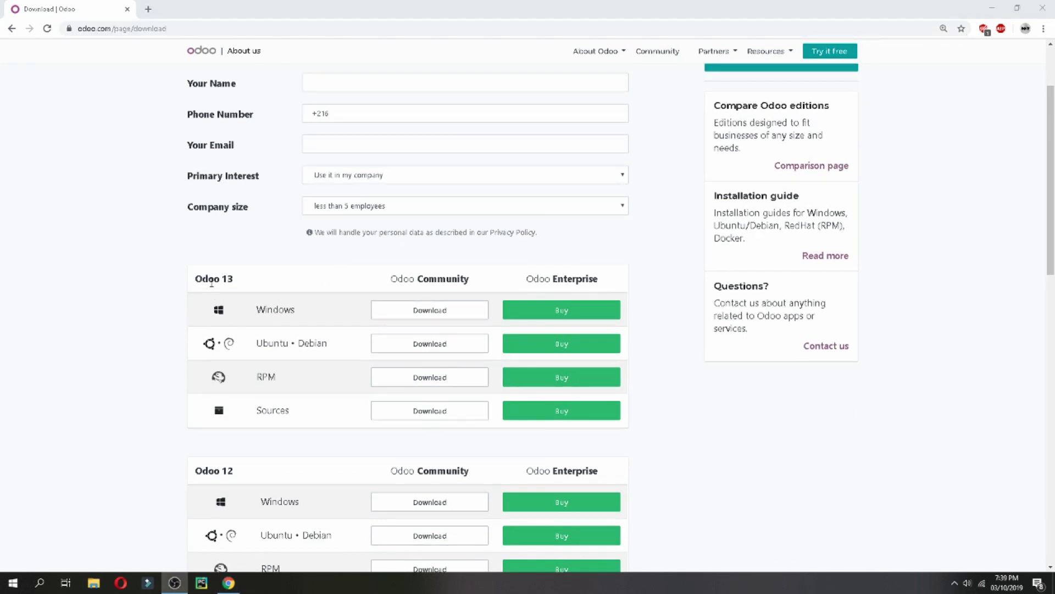
{"action": "scroll", "coordinate": [253, 277], "scroll_direction": "up", "scroll_amount": 1}
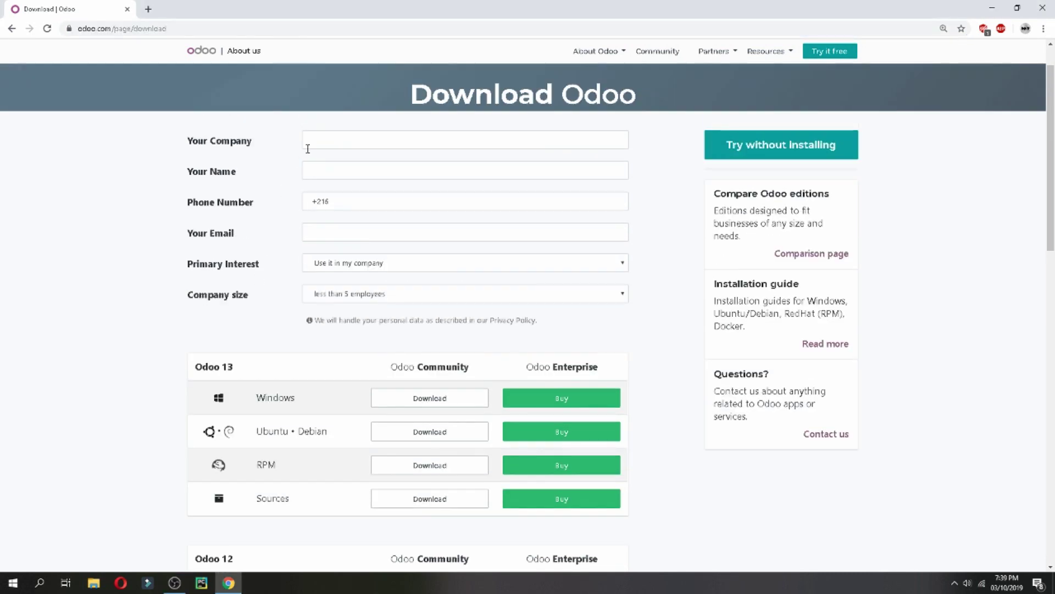
{"action": "left_click", "coordinate": [307, 143]}
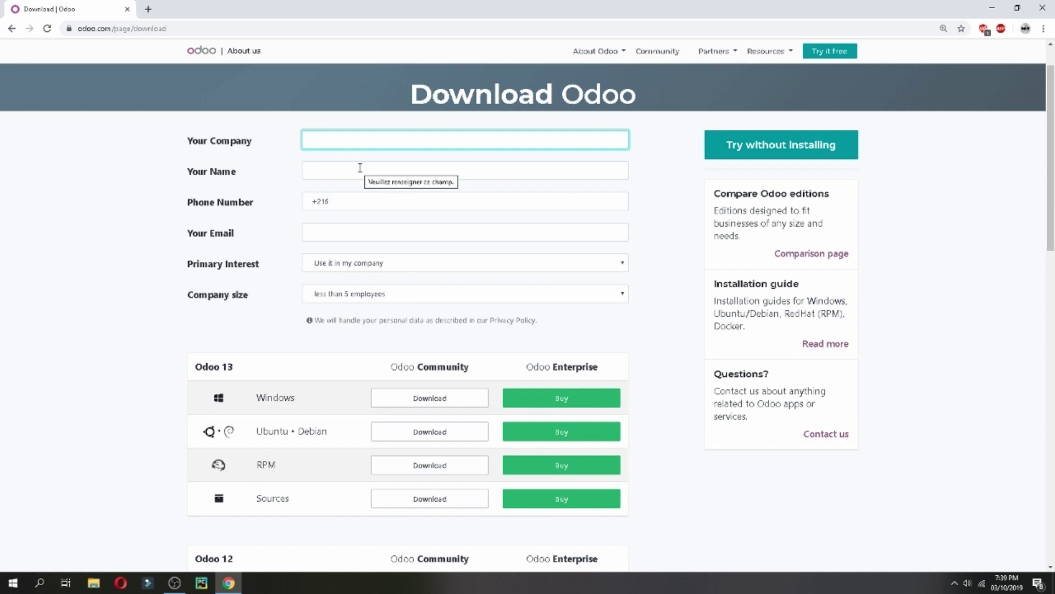
{"action": "type", "text": "mt soft"}
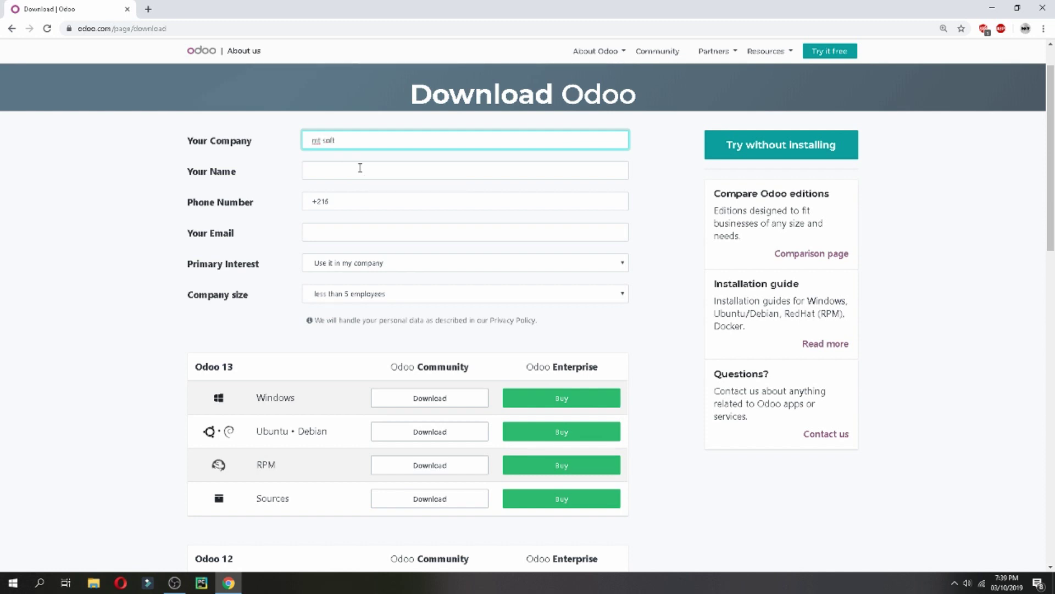
{"action": "type", "text": "are"}
{"action": "left_click", "coordinate": [359, 168]}
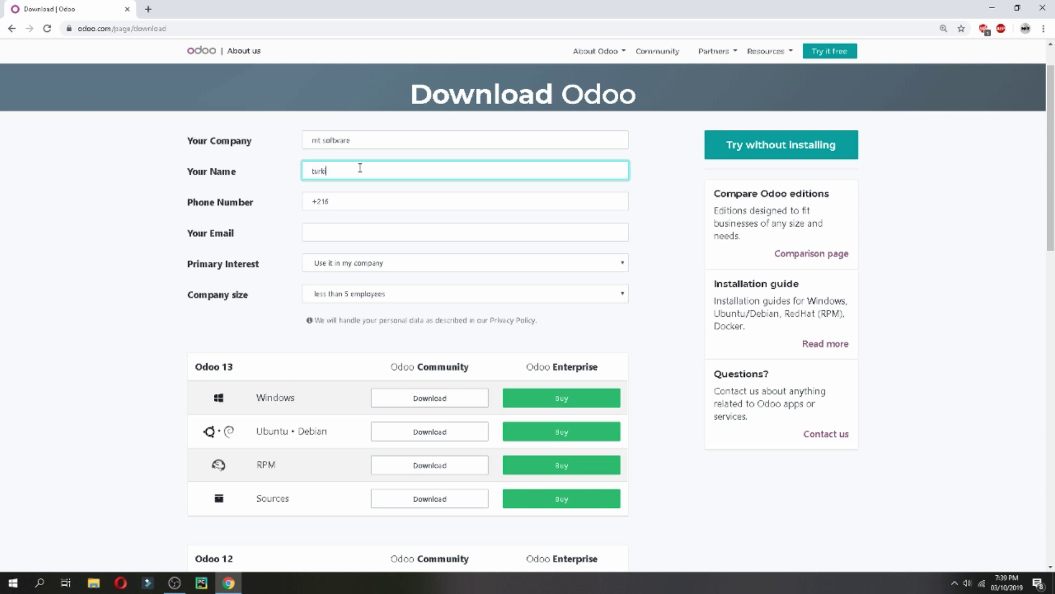
{"action": "left_click", "coordinate": [354, 231]}
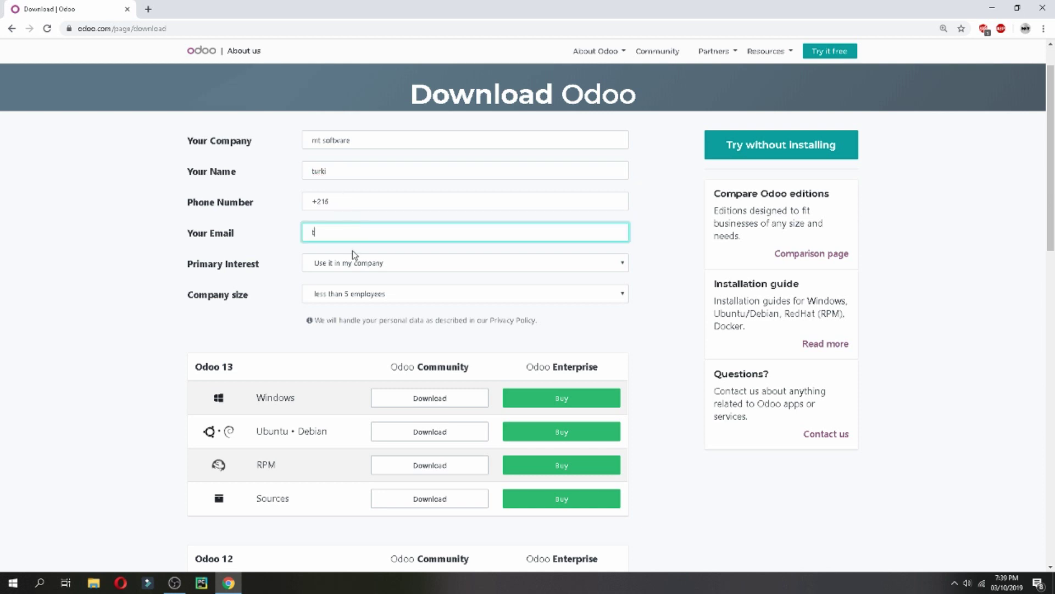
{"action": "type", "text": "u"}
{"action": "type", "text": "@gmail.com"}
{"action": "scroll", "coordinate": [362, 272], "scroll_direction": "down", "scroll_amount": 2}
{"action": "scroll", "coordinate": [387, 314], "scroll_direction": "down", "scroll_amount": 1}
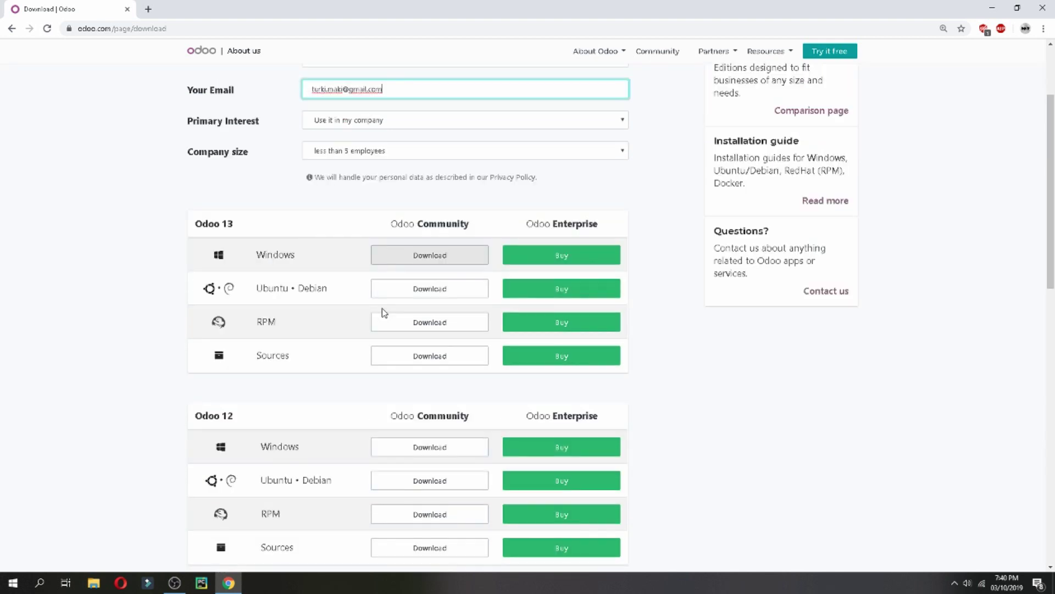
{"action": "scroll", "coordinate": [382, 313], "scroll_direction": "up", "scroll_amount": 1}
- Download the Odoo 13 Community Windows installer and launch odoo_13.0.latest.exe from the download shelf
{"action": "left_click", "coordinate": [464, 284]}
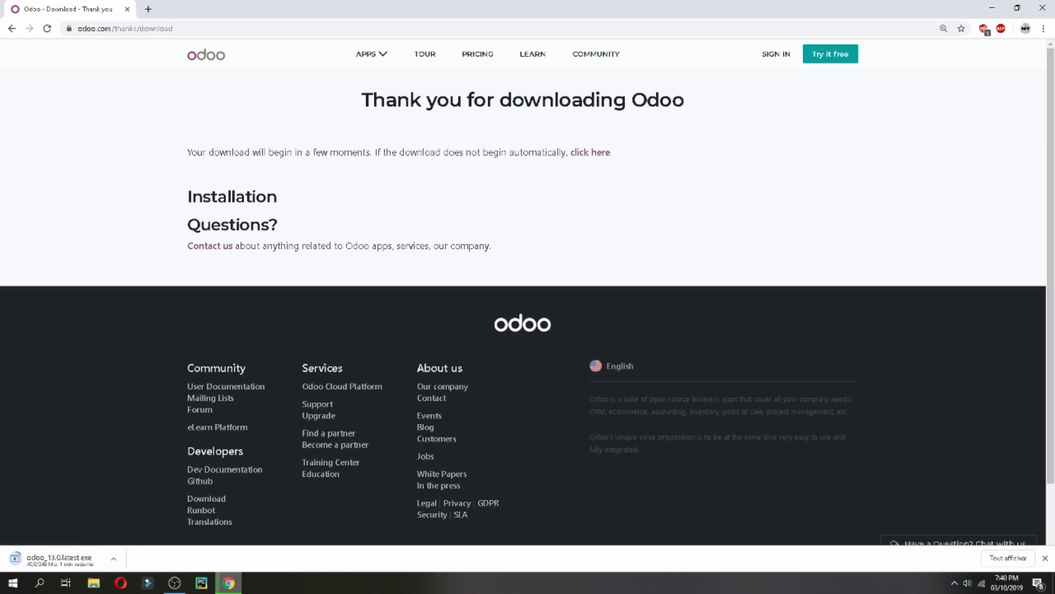
{"action": "left_click", "coordinate": [72, 550]}
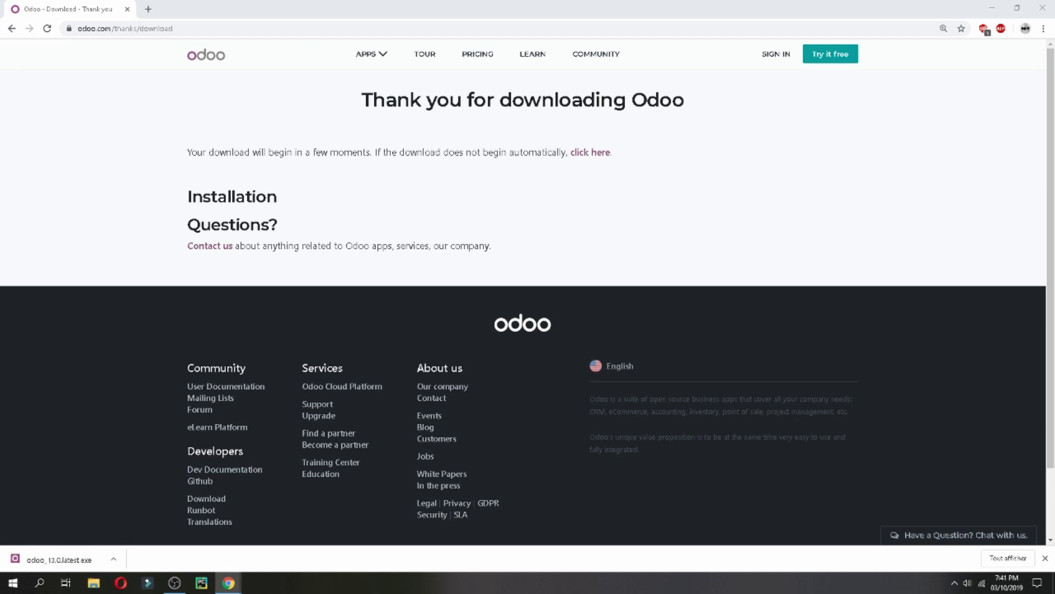
- Run the installer despite the SmartScreen warning and choose English as installer language
{"action": "left_click", "coordinate": [443, 223]}
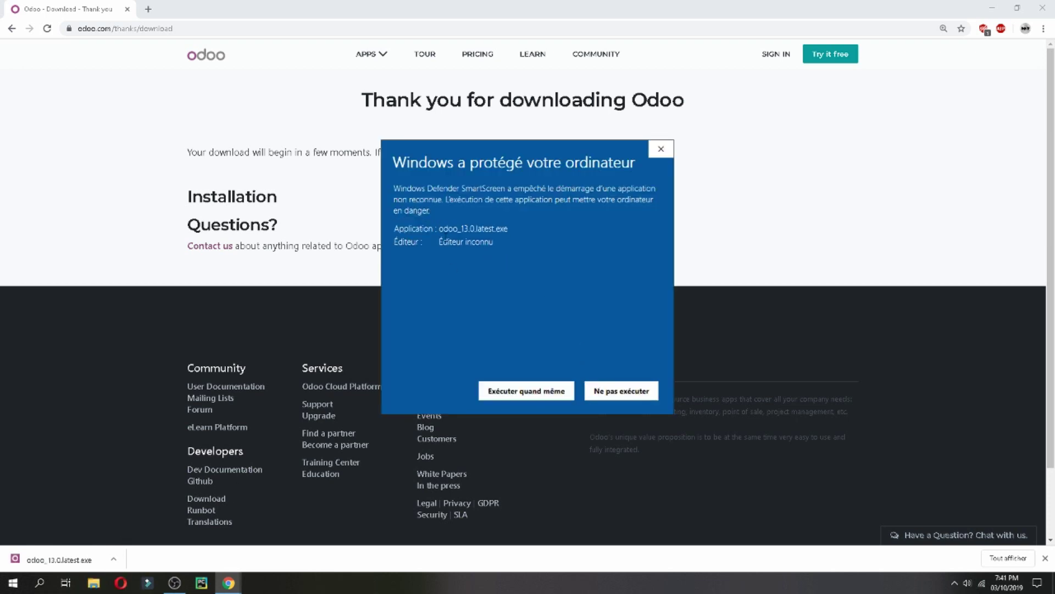
{"action": "left_click", "coordinate": [530, 391]}
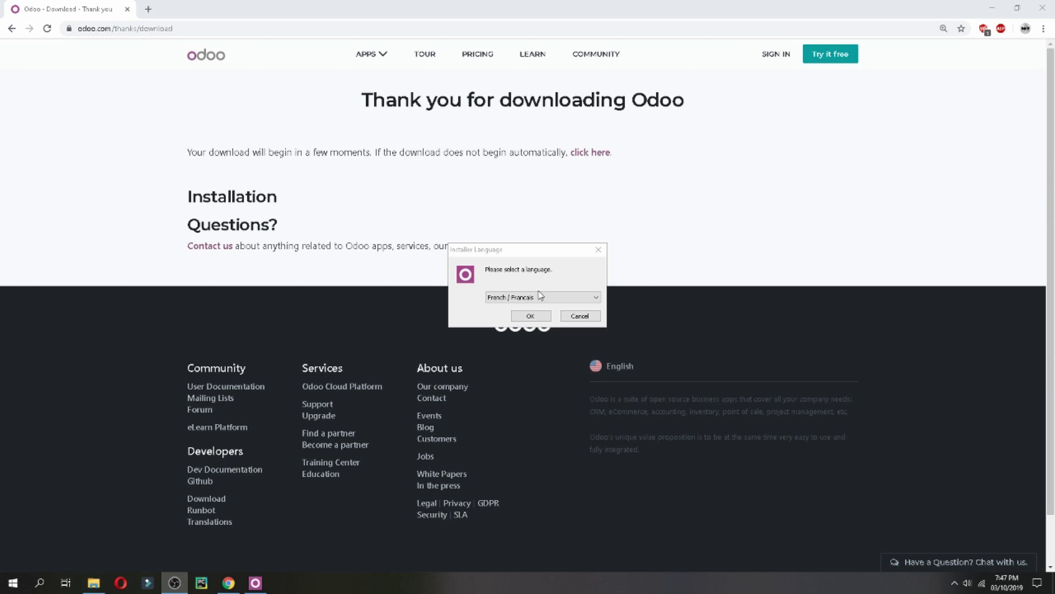
{"action": "left_click", "coordinate": [548, 299]}
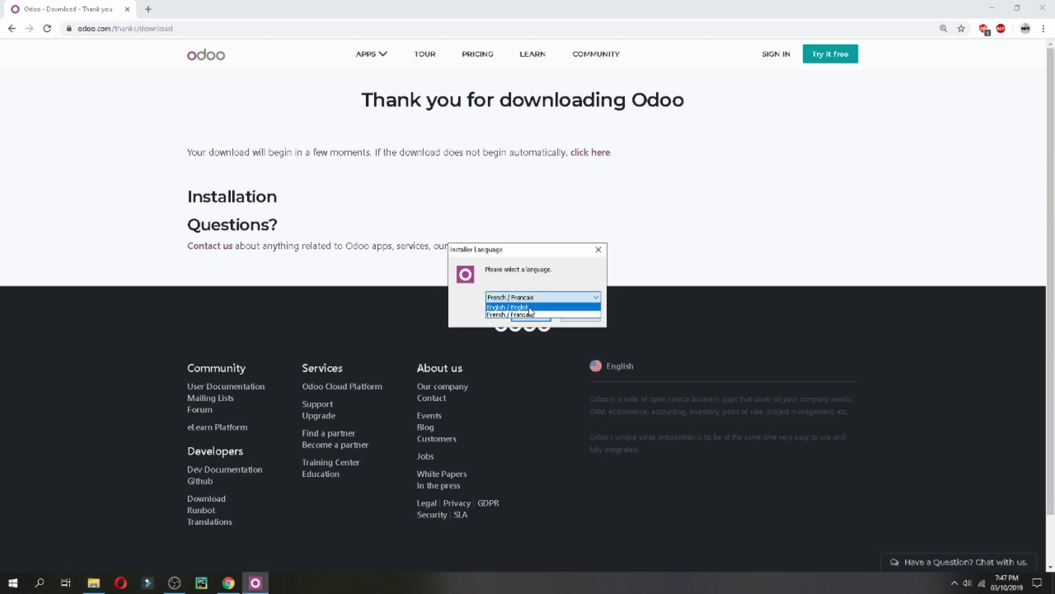
{"action": "left_click", "coordinate": [531, 308]}
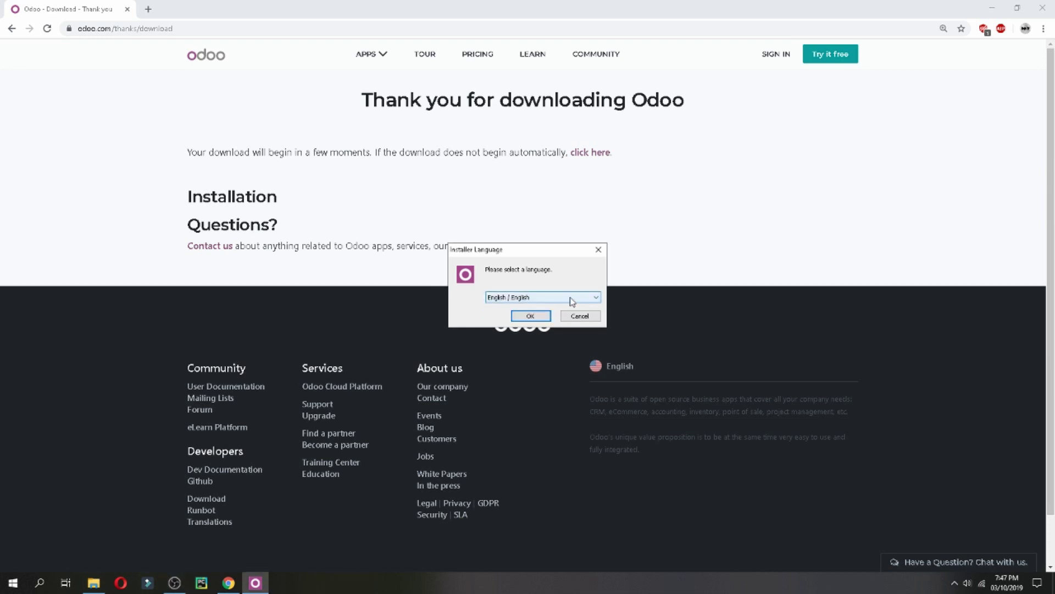
- Accept the license, keep All In One components and default PostgreSQL connection settings
{"action": "left_click", "coordinate": [530, 319]}
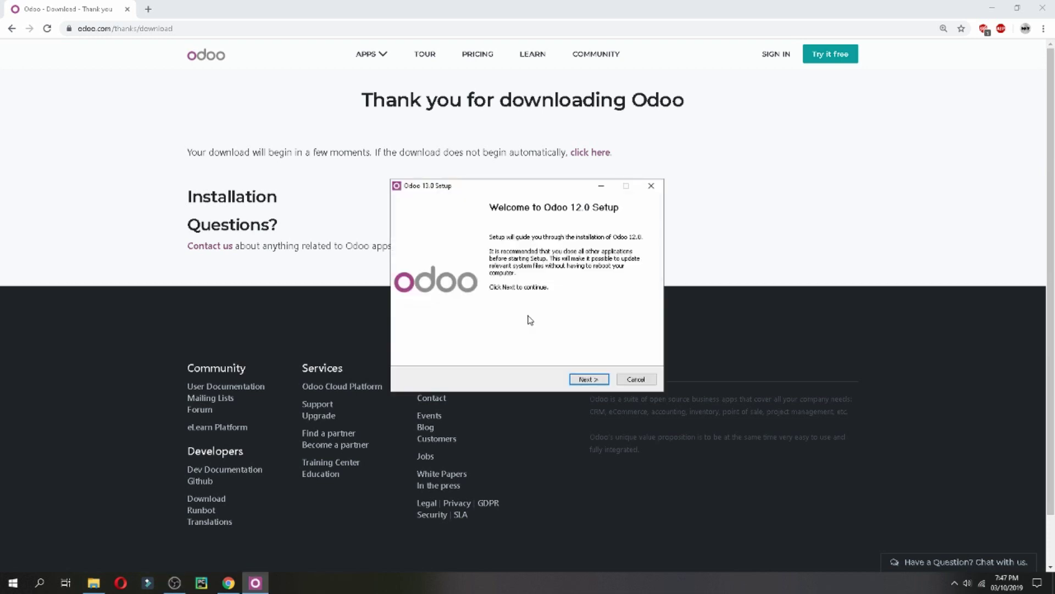
{"action": "left_click", "coordinate": [583, 380]}
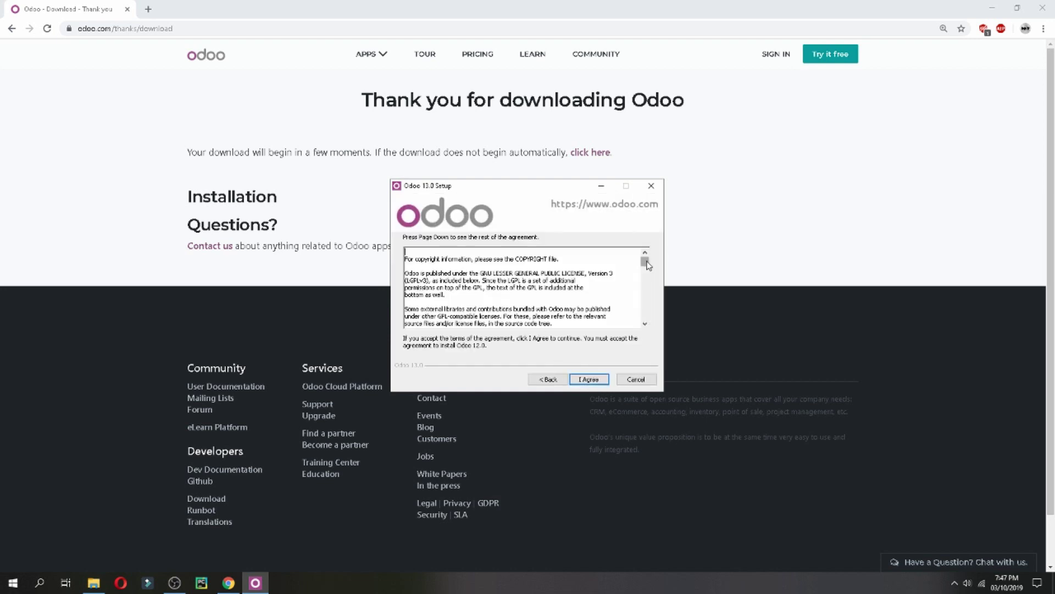
{"action": "left_click_drag", "start_coordinate": [645, 261], "coordinate": [644, 315]}
{"action": "left_click", "coordinate": [589, 380]}
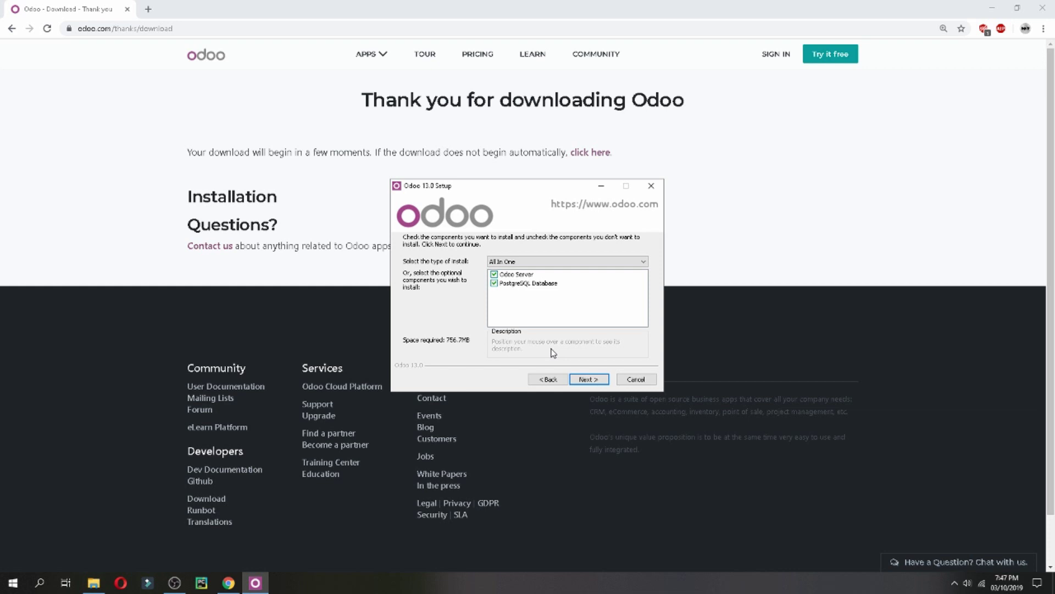
{"action": "left_click", "coordinate": [584, 380]}
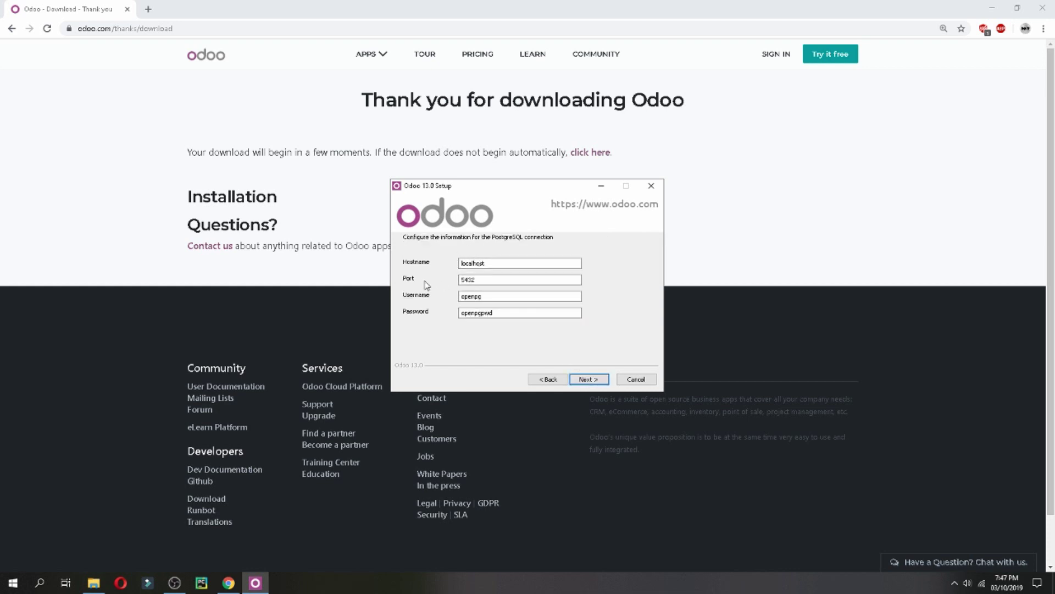
{"action": "left_click", "coordinate": [590, 383]}
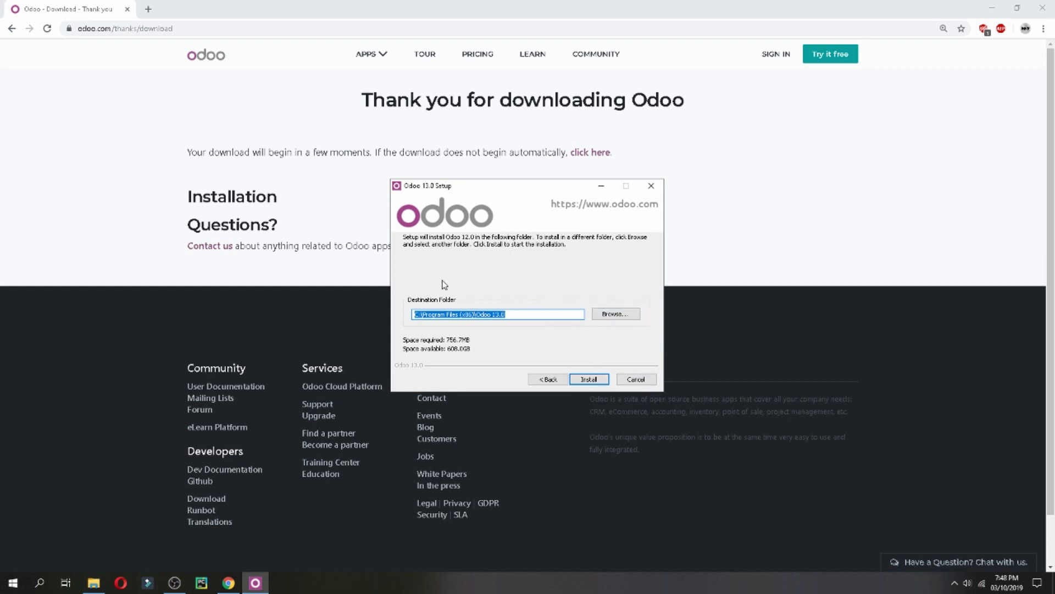
- Install Odoo into the default folder and continue to the setup completion page
{"action": "left_click", "coordinate": [582, 380]}
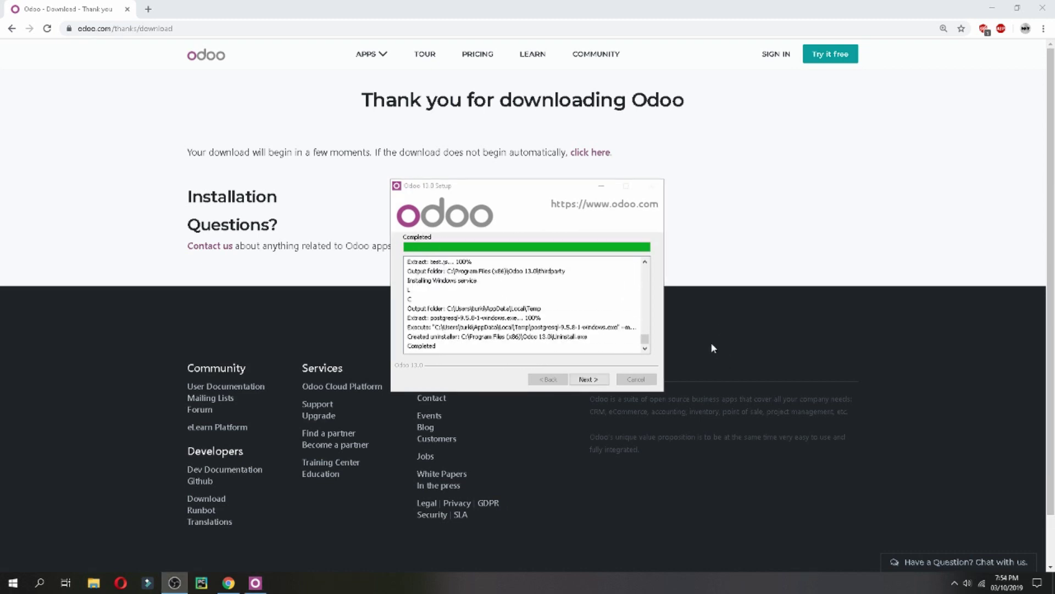
{"action": "left_click", "coordinate": [588, 379]}
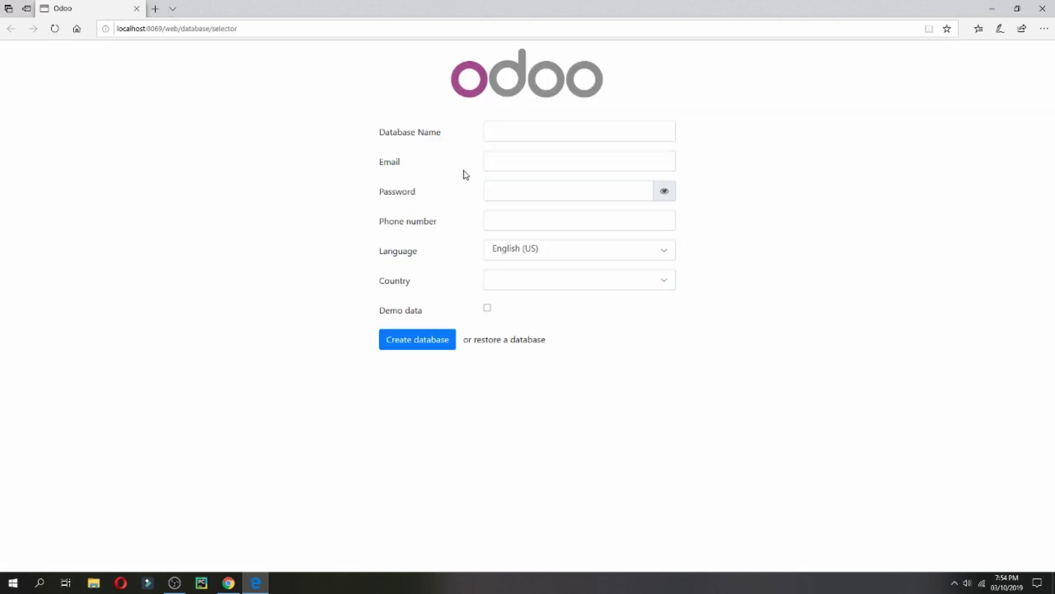
- Name the database test and autofill email and password from the saved admin entry
{"action": "left_click", "coordinate": [556, 134]}
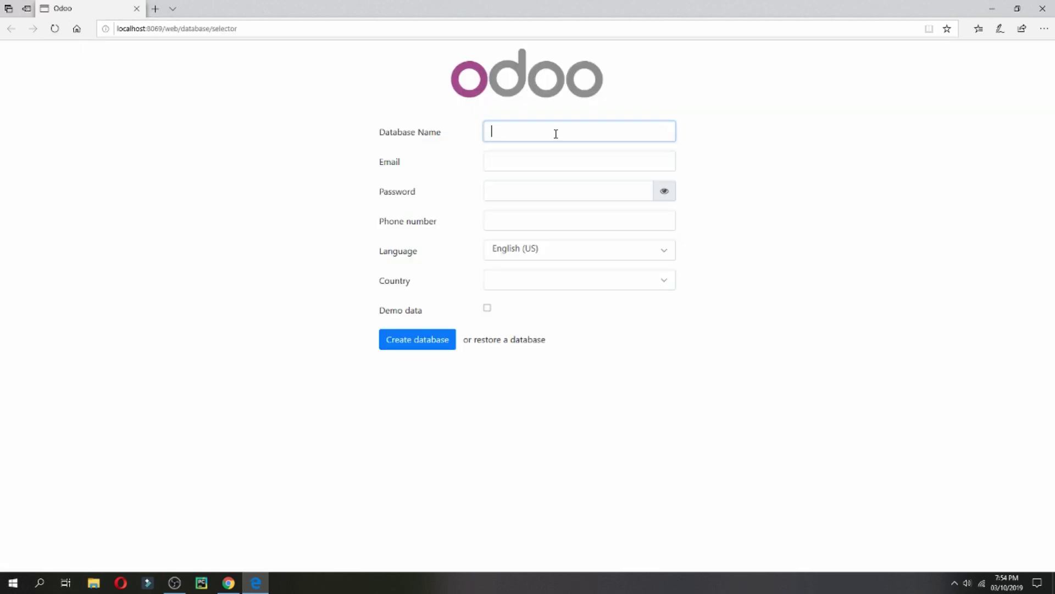
{"action": "type", "text": "test"}
{"action": "left_click", "coordinate": [535, 163]}
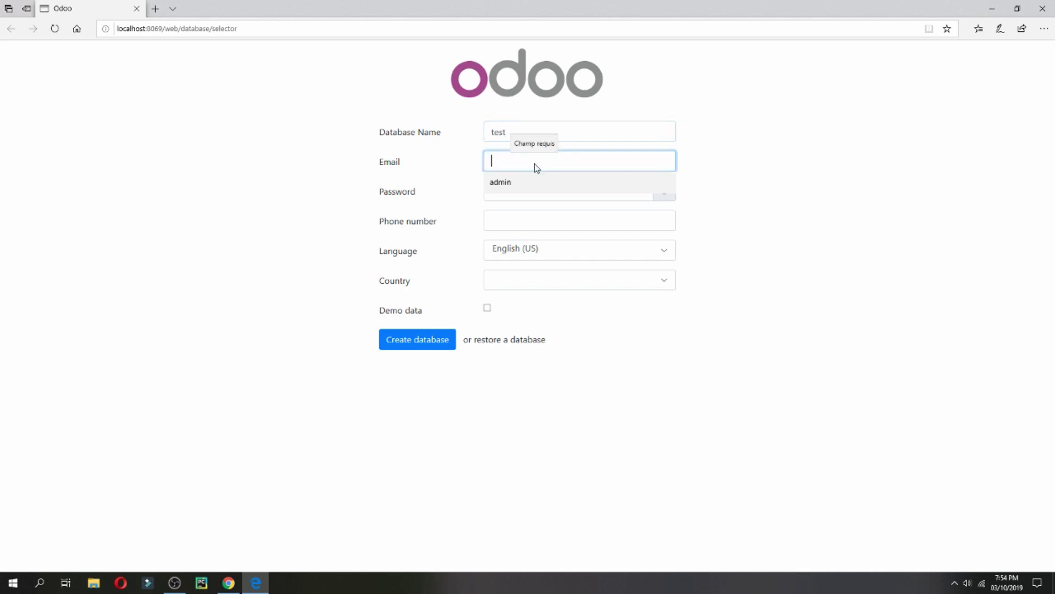
{"action": "left_click", "coordinate": [506, 186]}
{"action": "double_click", "coordinate": [558, 191]}
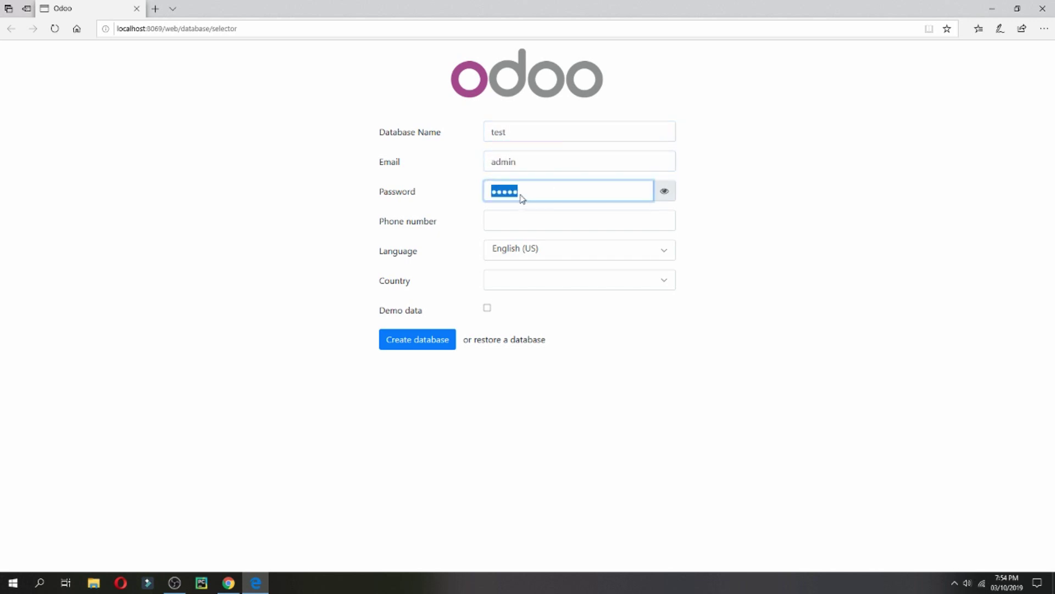
{"action": "type", "text": "ad"}
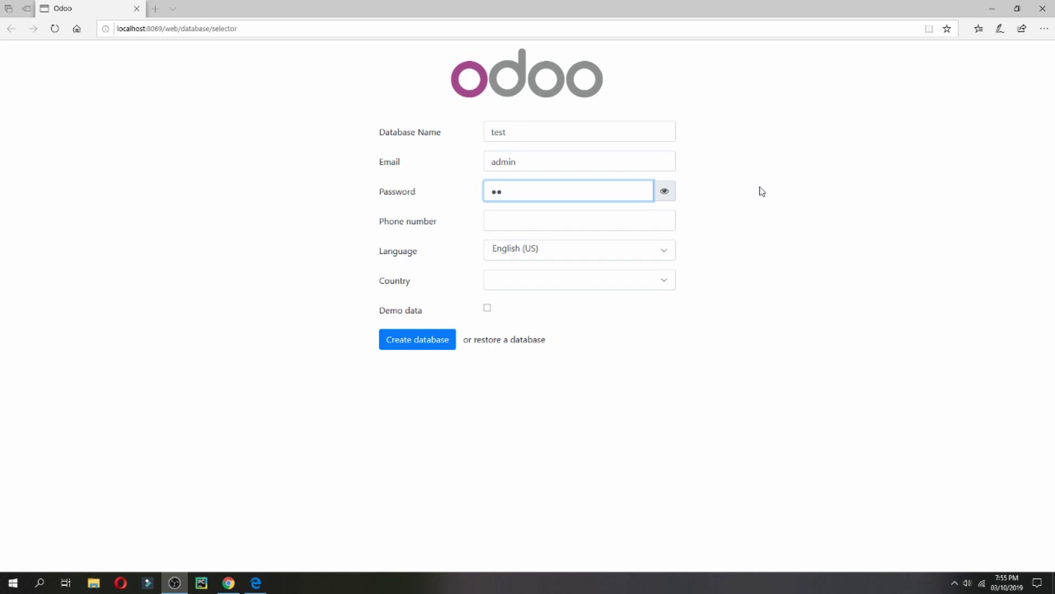
{"action": "left_click", "coordinate": [665, 192]}
{"action": "left_click", "coordinate": [666, 195]}
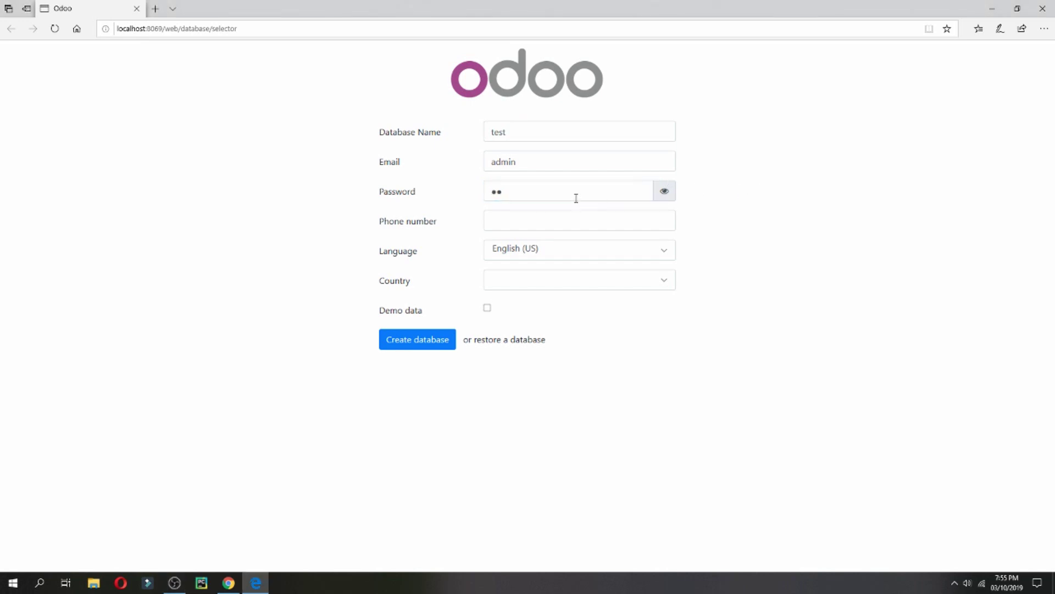
{"action": "left_click", "coordinate": [575, 198]}
{"action": "type", "text": "9"}
{"action": "left_click", "coordinate": [660, 199]}
{"action": "left_click", "coordinate": [660, 200]}
{"action": "key", "text": "Tab"}
{"action": "left_click", "coordinate": [508, 289]}
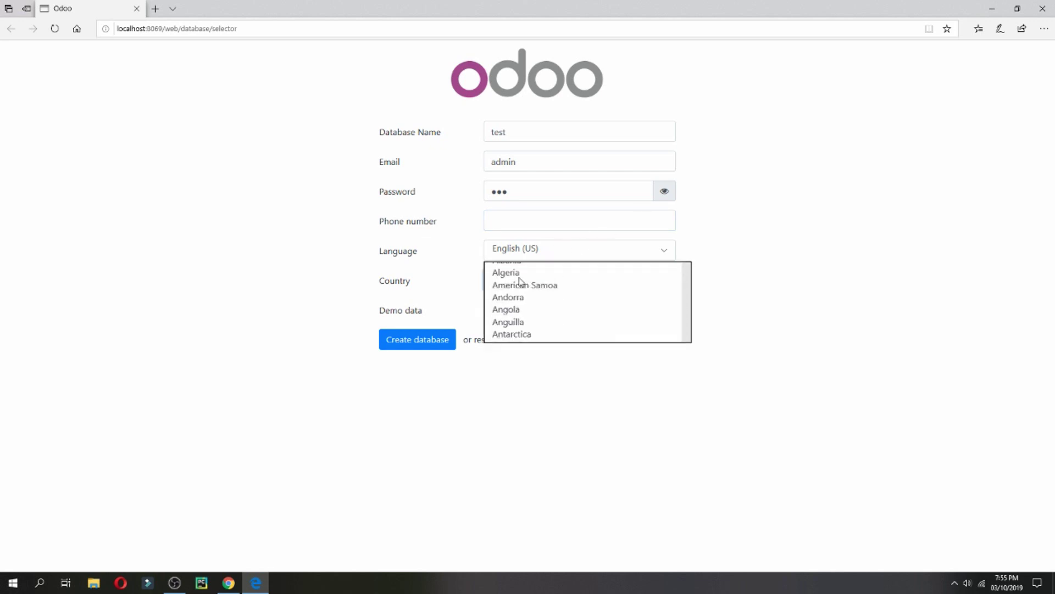
{"action": "left_click", "coordinate": [772, 251]}
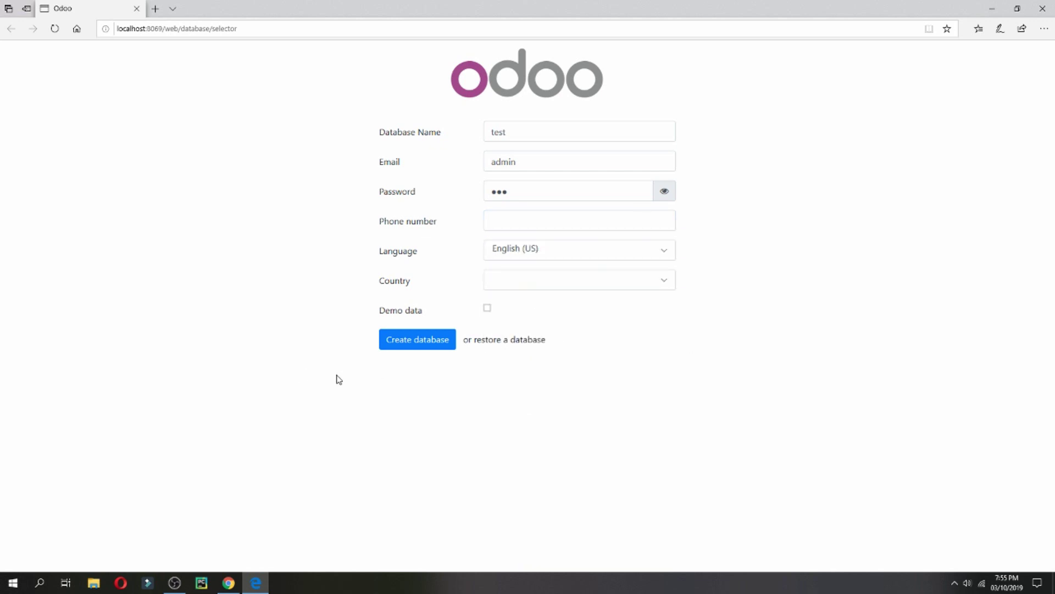
- Create the test database and let the browser save the admin password
{"action": "left_click", "coordinate": [418, 347]}
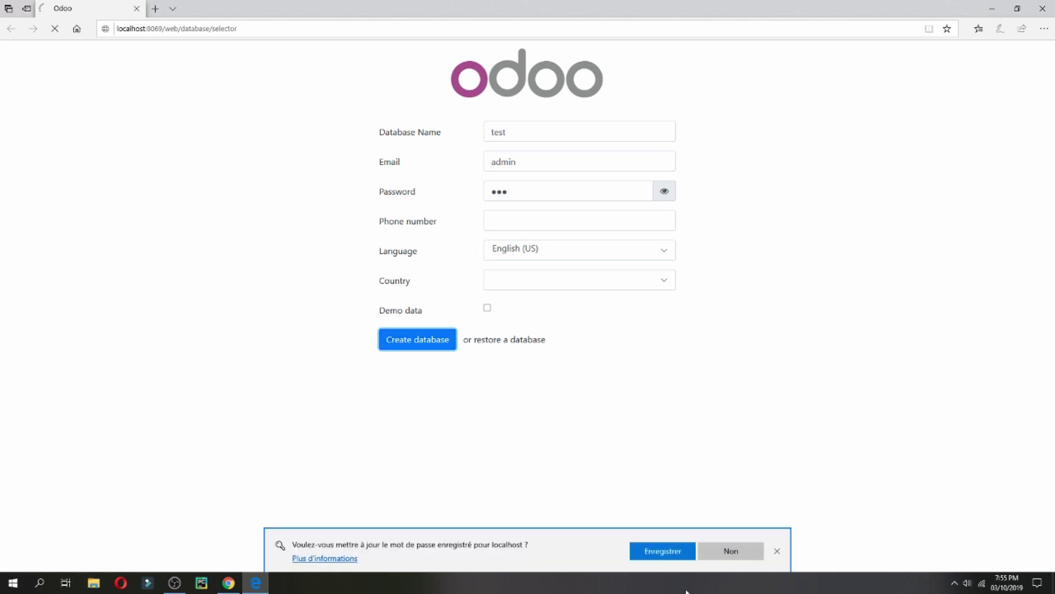
{"action": "left_click", "coordinate": [664, 551]}
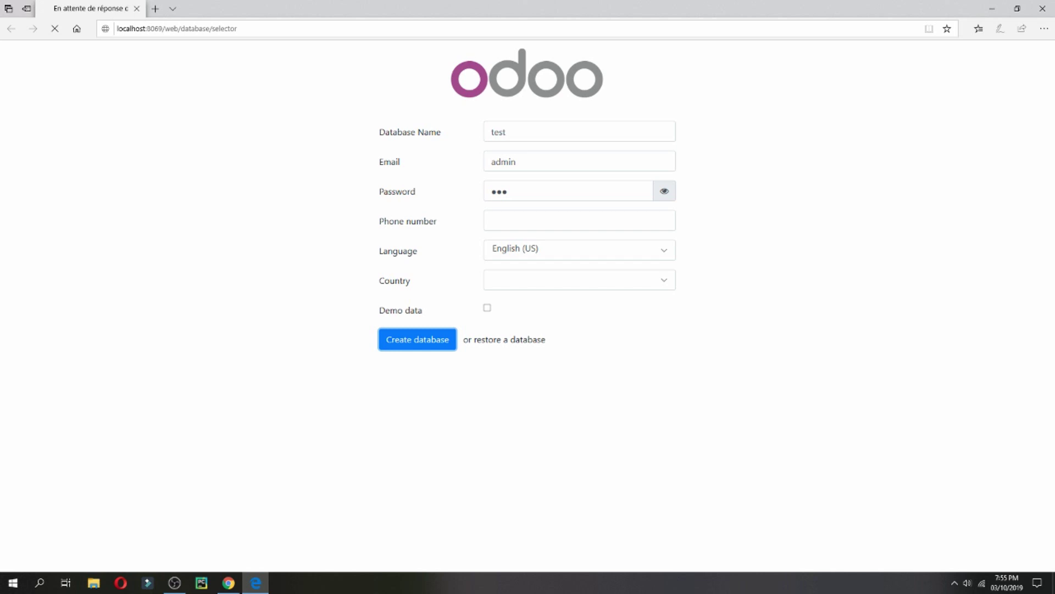
{"action": "key", "text": "alt+Tab"}
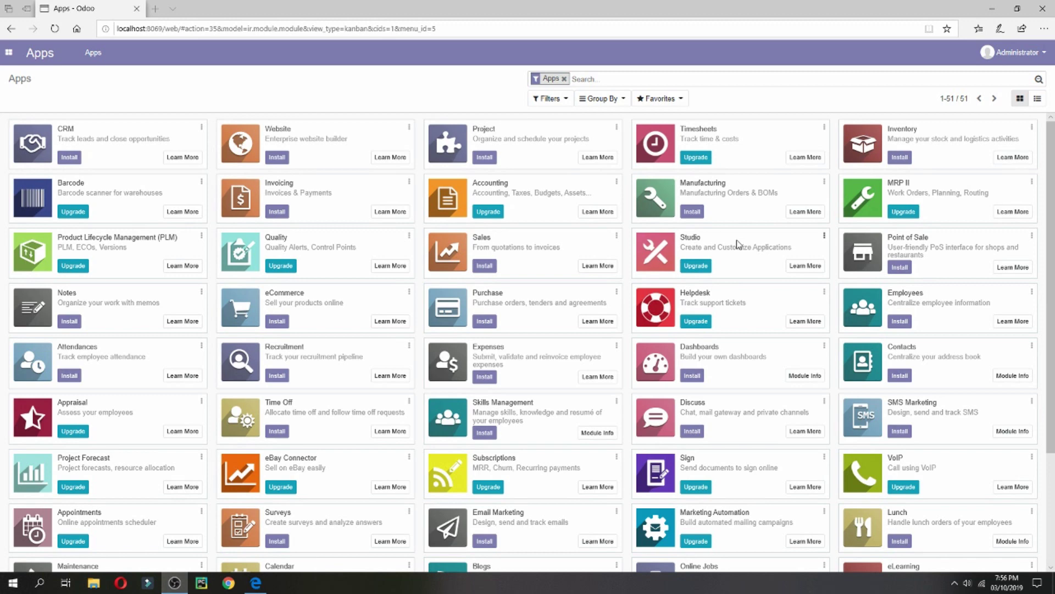
- Switch from the Apps dashboard to Settings via the app switcher
{"action": "left_click", "coordinate": [275, 140]}
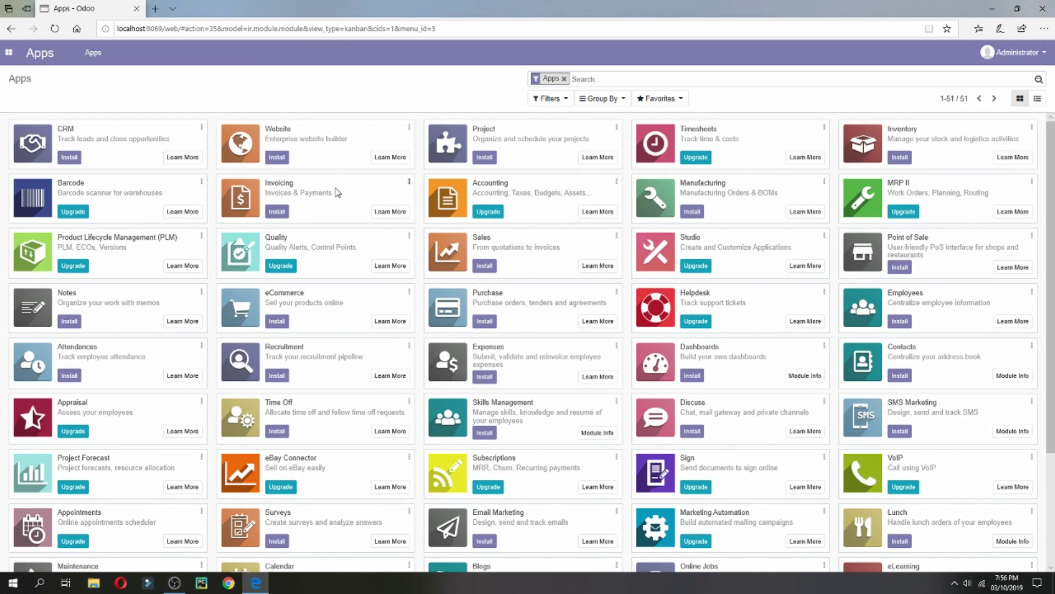
{"action": "scroll", "coordinate": [337, 192], "scroll_direction": "down", "scroll_amount": 1}
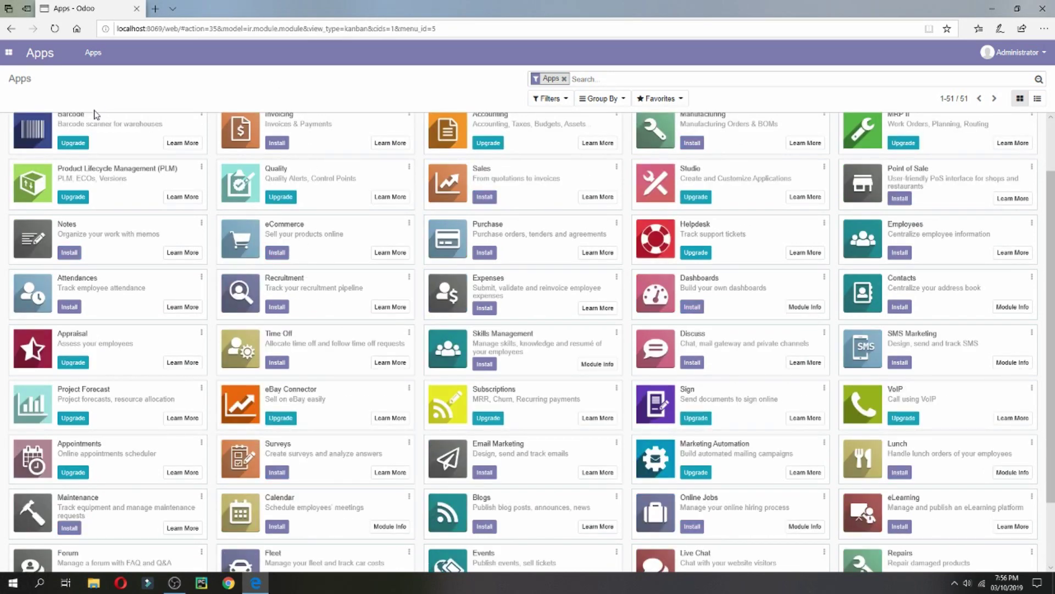
{"action": "scroll", "coordinate": [187, 124], "scroll_direction": "up", "scroll_amount": 1}
{"action": "left_click", "coordinate": [9, 52]}
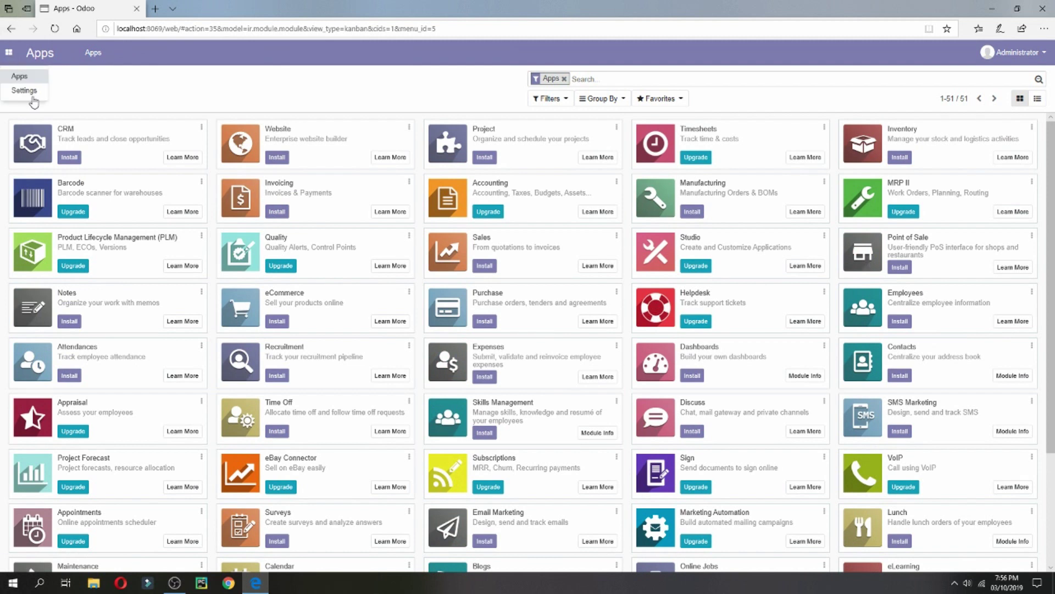
{"action": "left_click", "coordinate": [31, 98]}
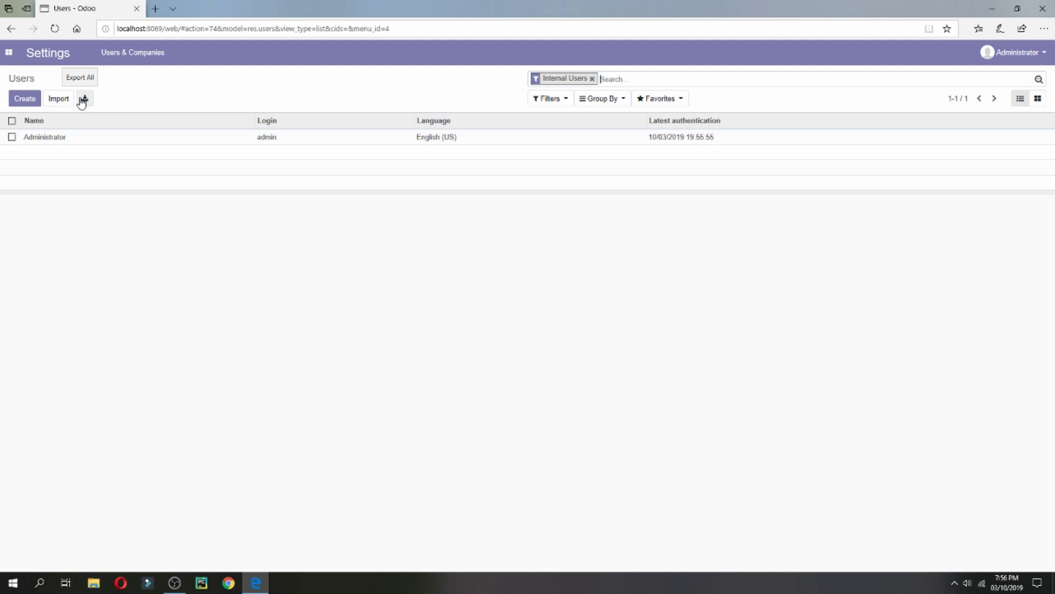
{"action": "left_click", "coordinate": [84, 99]}
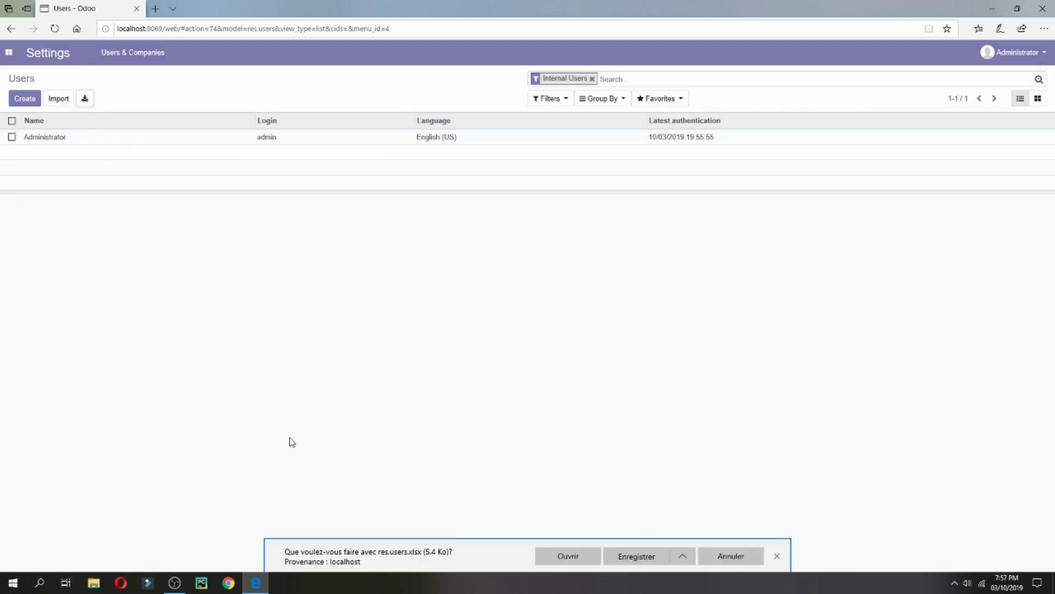
{"action": "left_click", "coordinate": [731, 558]}
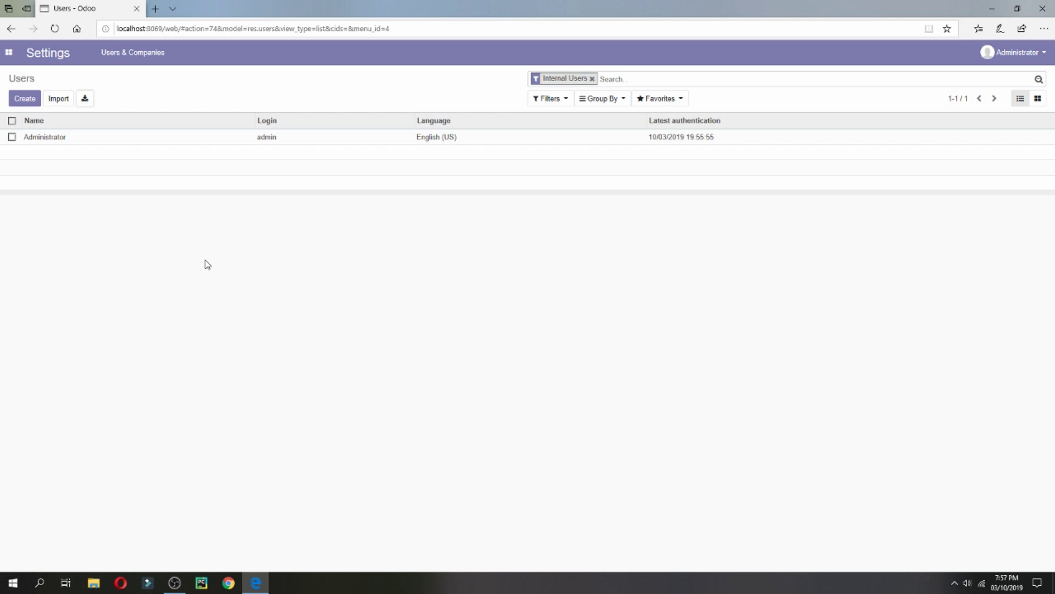
- Return to the Apps dashboard and browse the module list down to Time Off
{"action": "left_click", "coordinate": [8, 53]}
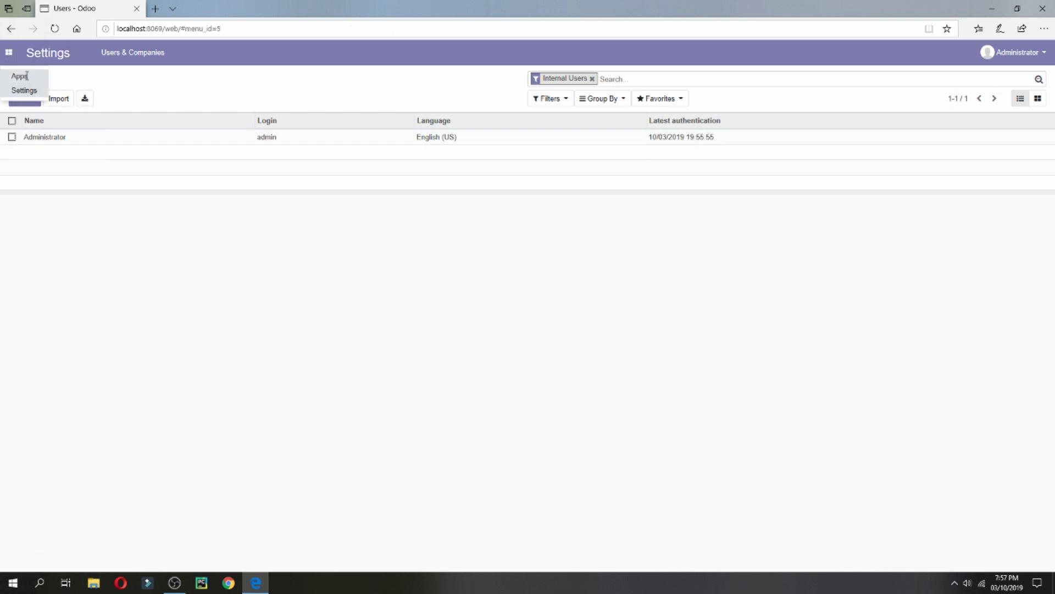
{"action": "left_click", "coordinate": [19, 76]}
{"action": "scroll", "coordinate": [553, 303], "scroll_direction": "down", "scroll_amount": 2}
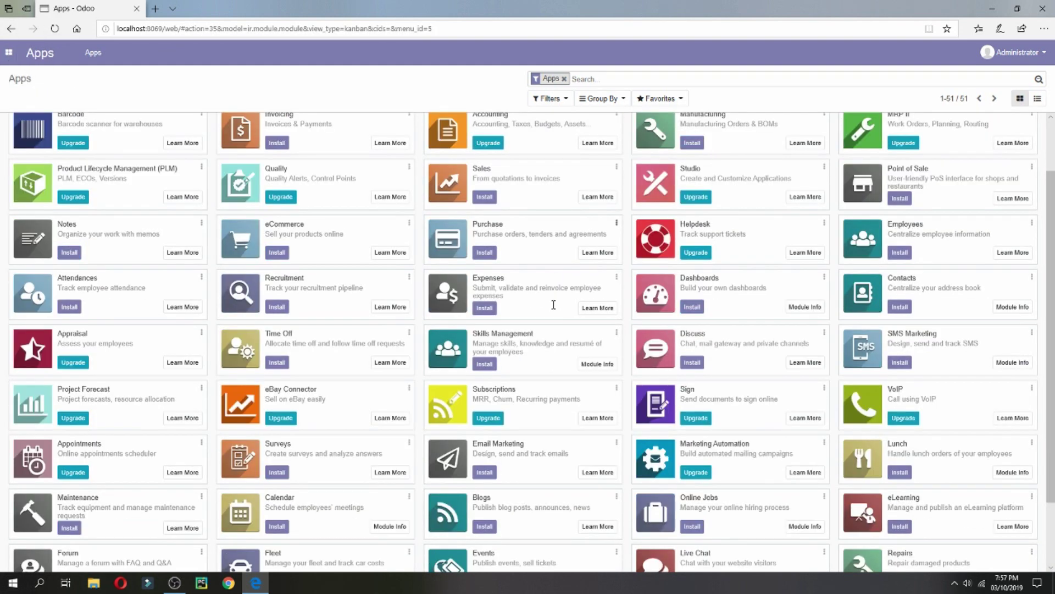
{"action": "scroll", "coordinate": [553, 314], "scroll_direction": "down", "scroll_amount": 1}
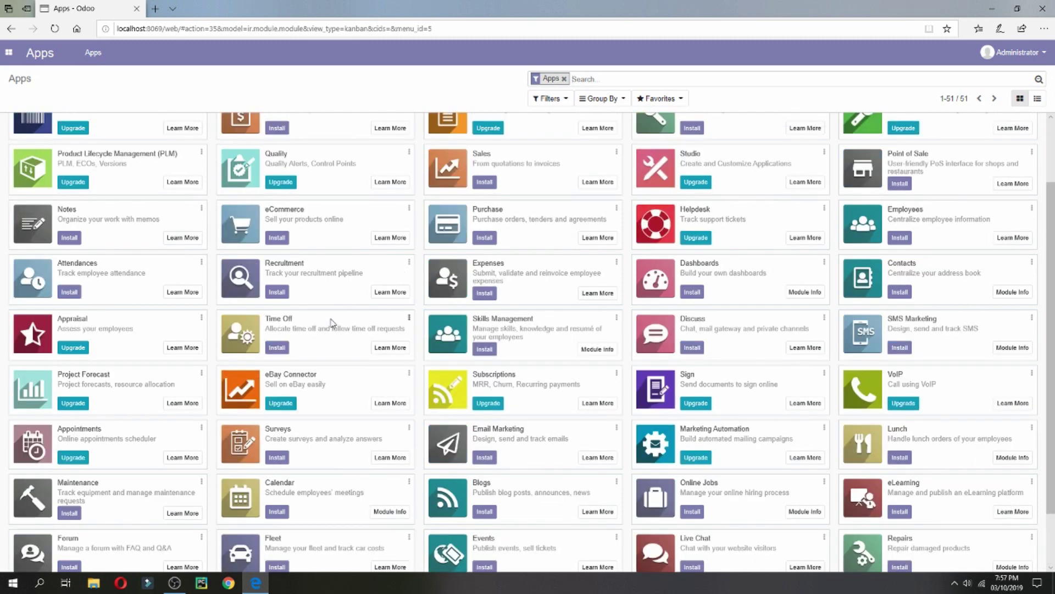
{"action": "left_click_drag", "start_coordinate": [265, 319], "coordinate": [295, 319]}
{"action": "left_click", "coordinate": [278, 319]}
{"action": "scroll", "coordinate": [322, 341], "scroll_direction": "up", "scroll_amount": 2}
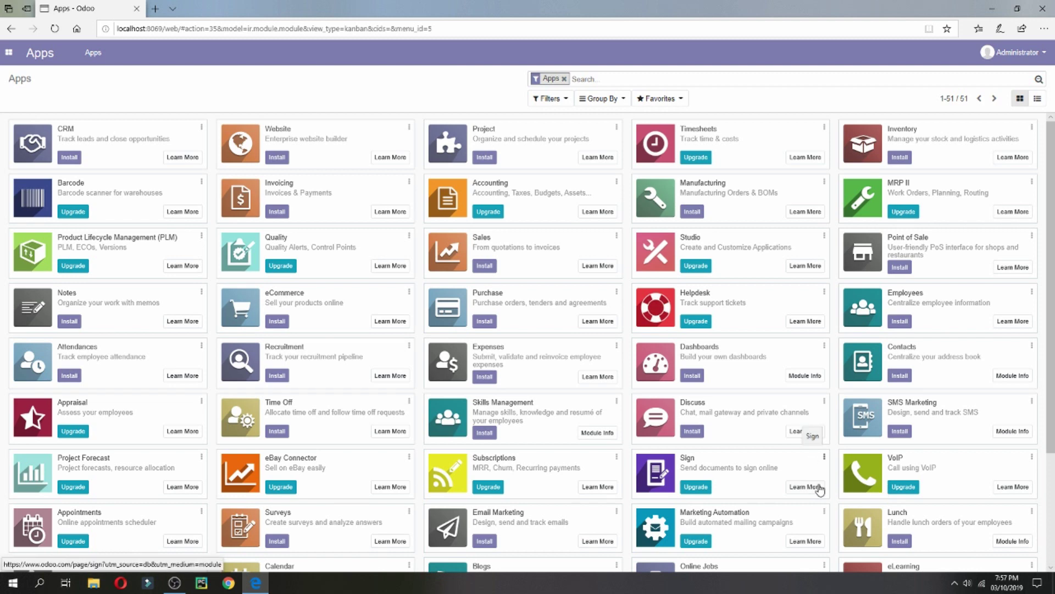
{"action": "scroll", "coordinate": [816, 488], "scroll_direction": "down", "scroll_amount": 2}
{"action": "scroll", "coordinate": [818, 490], "scroll_direction": "down", "scroll_amount": 2}
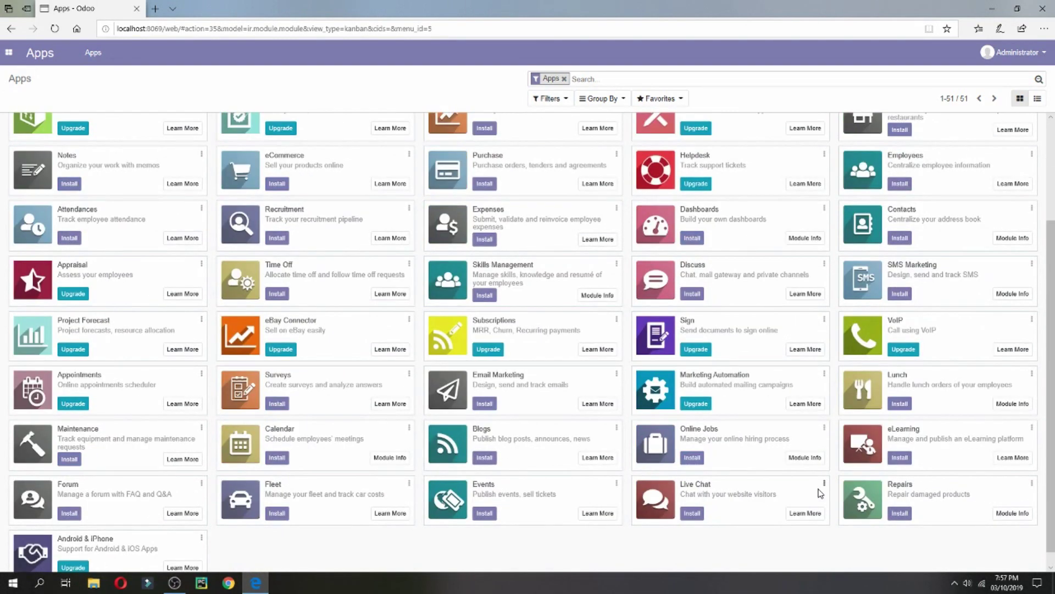